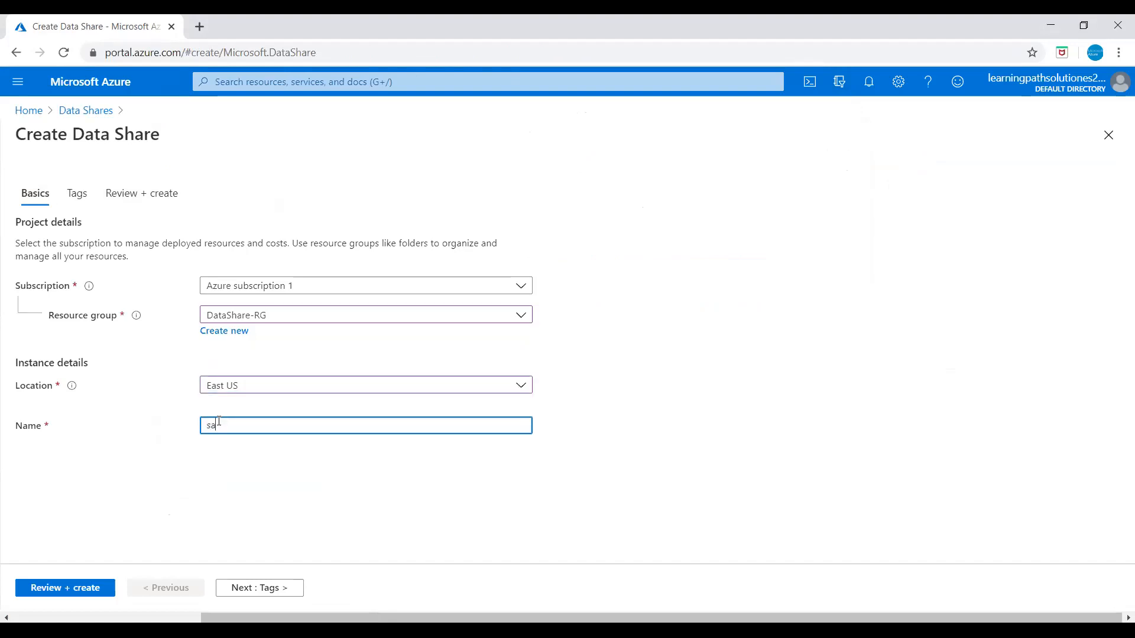
Name the Data Share 'sampledatashare', review and create it, then open the deployed resource.
type("sampledatashare")
left_click(273, 485)
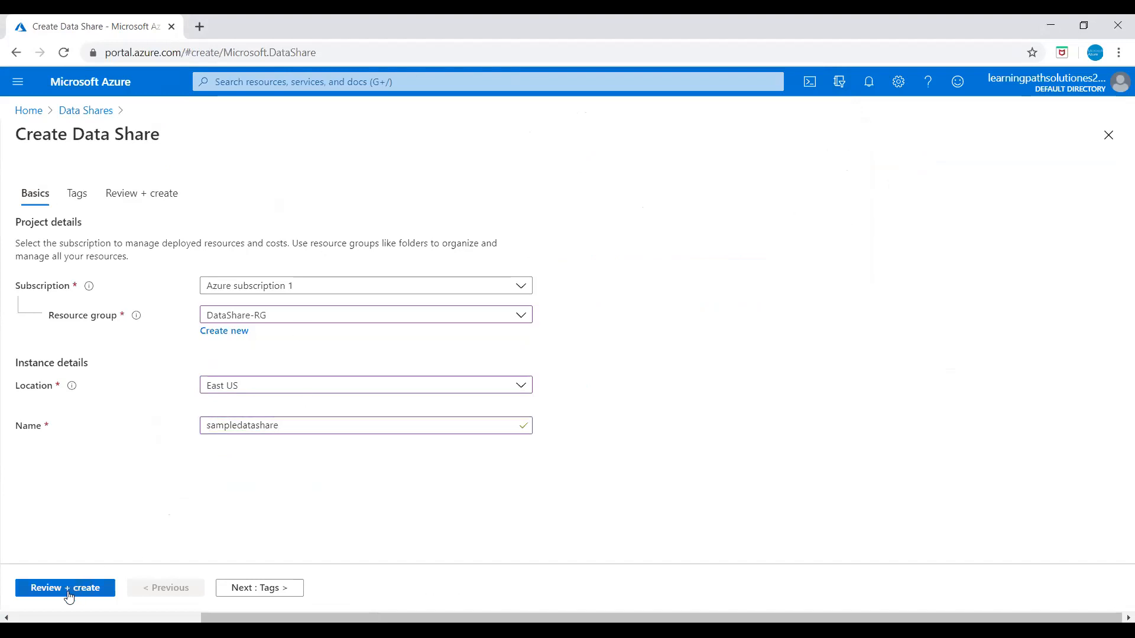
left_click(131, 194)
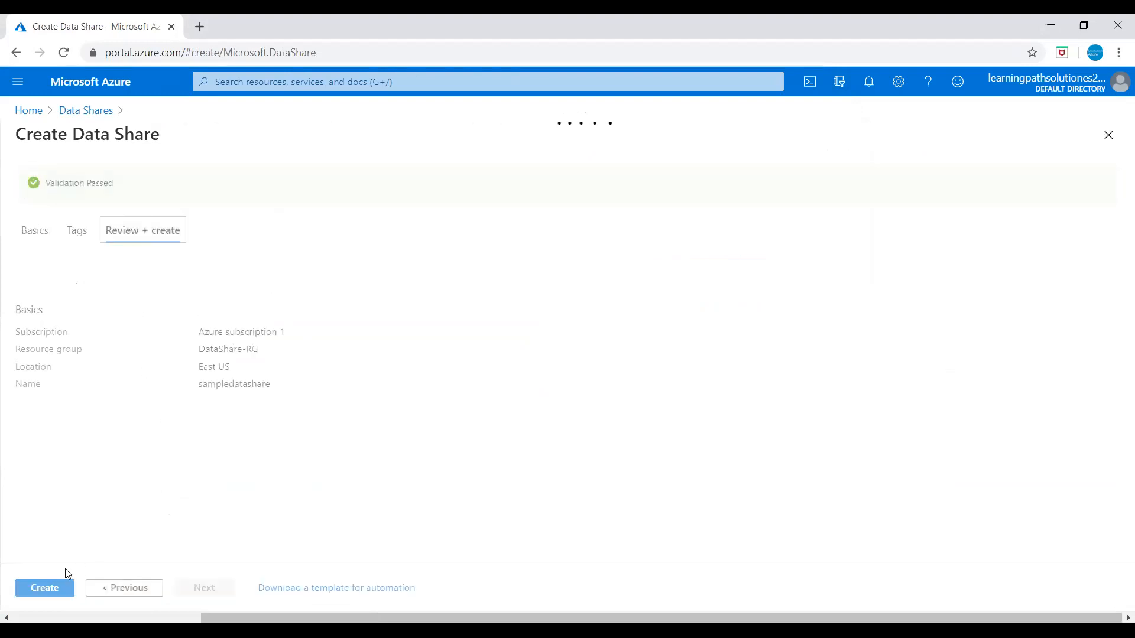
left_click(45, 586)
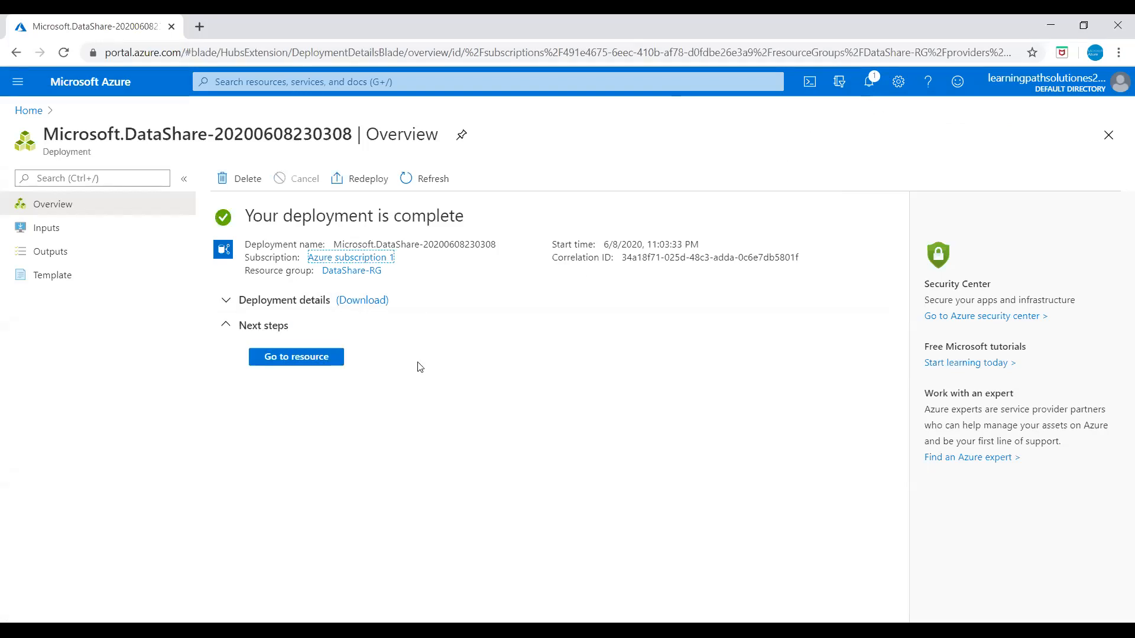
left_click(315, 357)
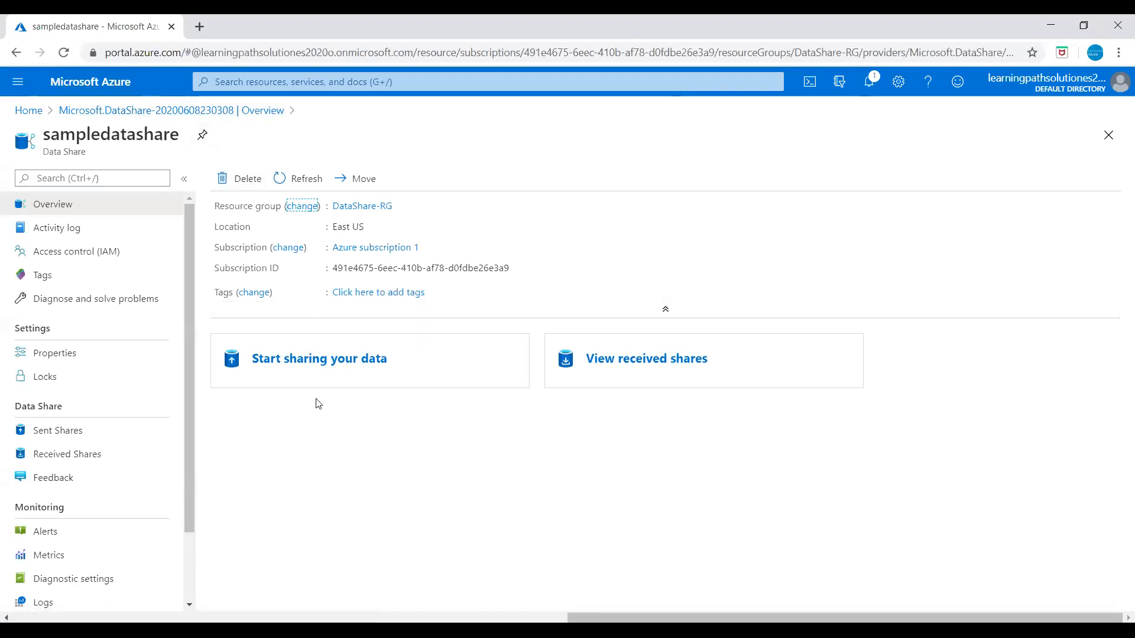
Start a new sent share named 'sampledatashare1' with share type kept as Snapshot.
left_click(335, 367)
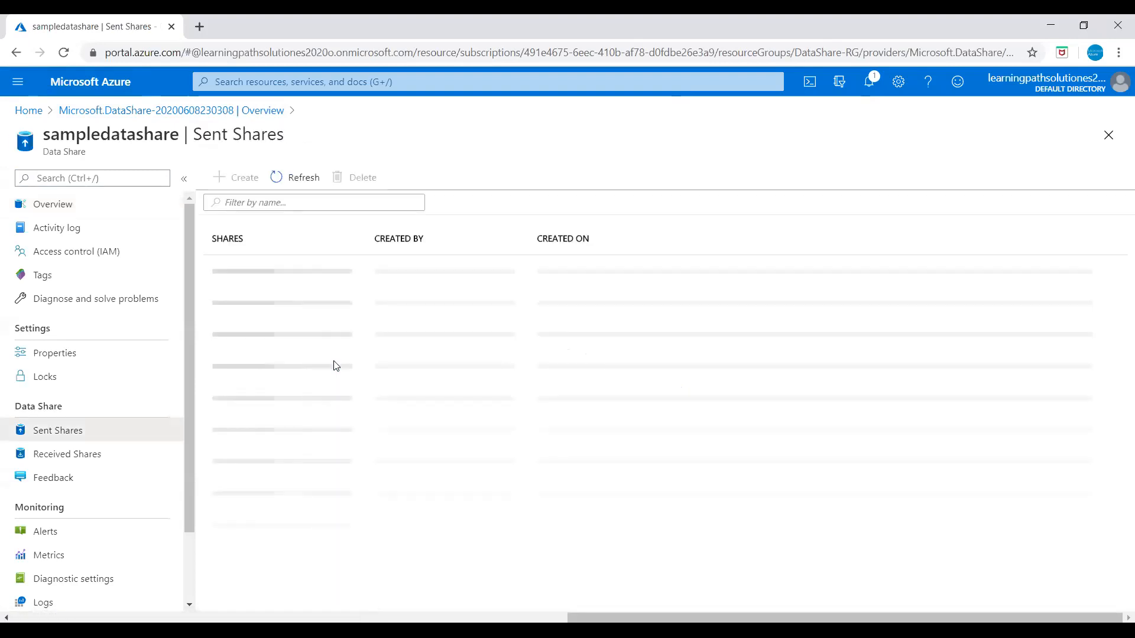
left_click(242, 183)
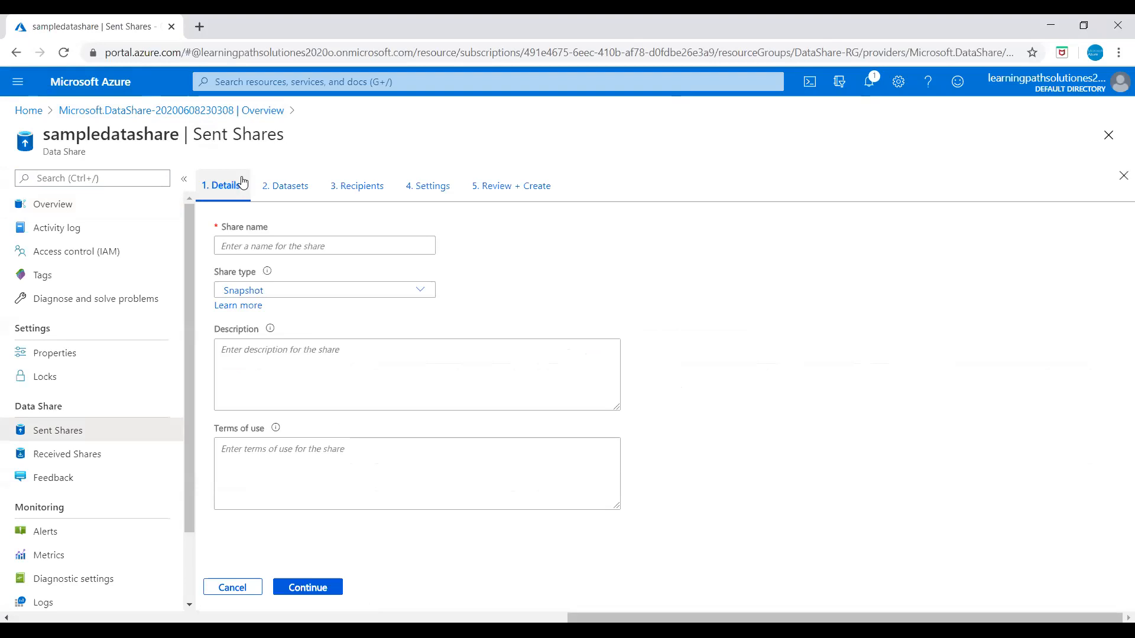
left_click(272, 246)
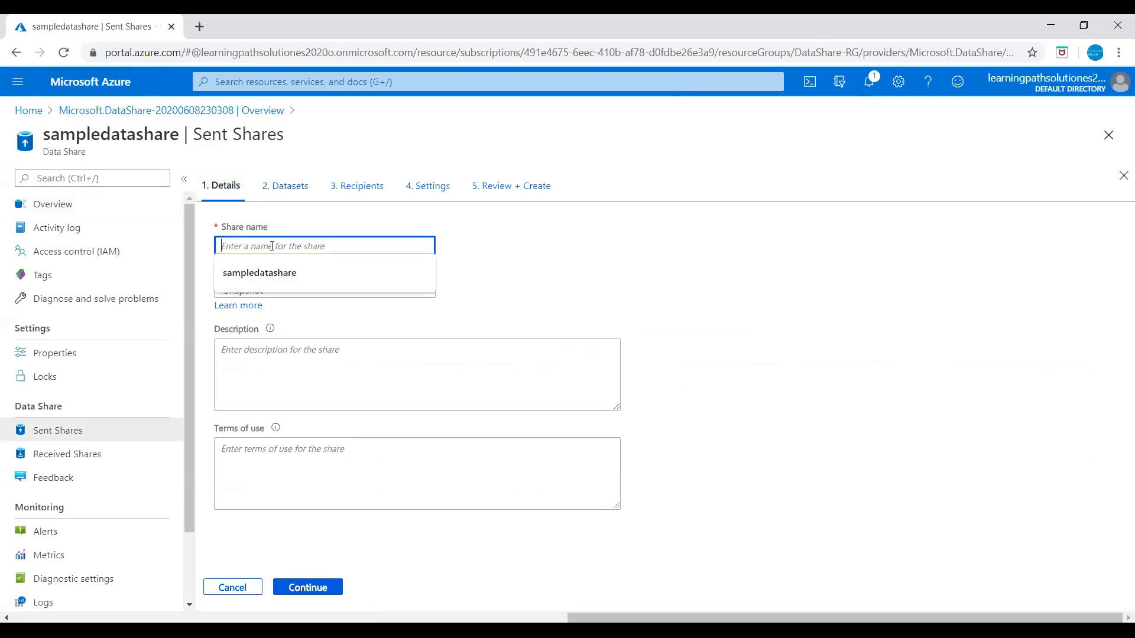
type("sampledatashare1")
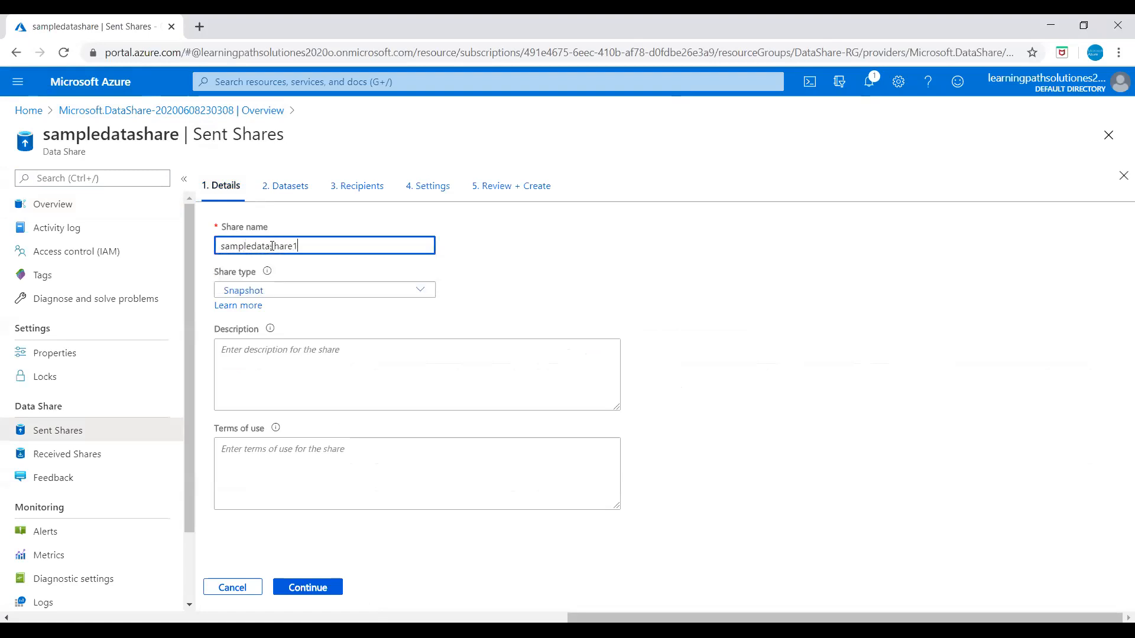
left_click(261, 292)
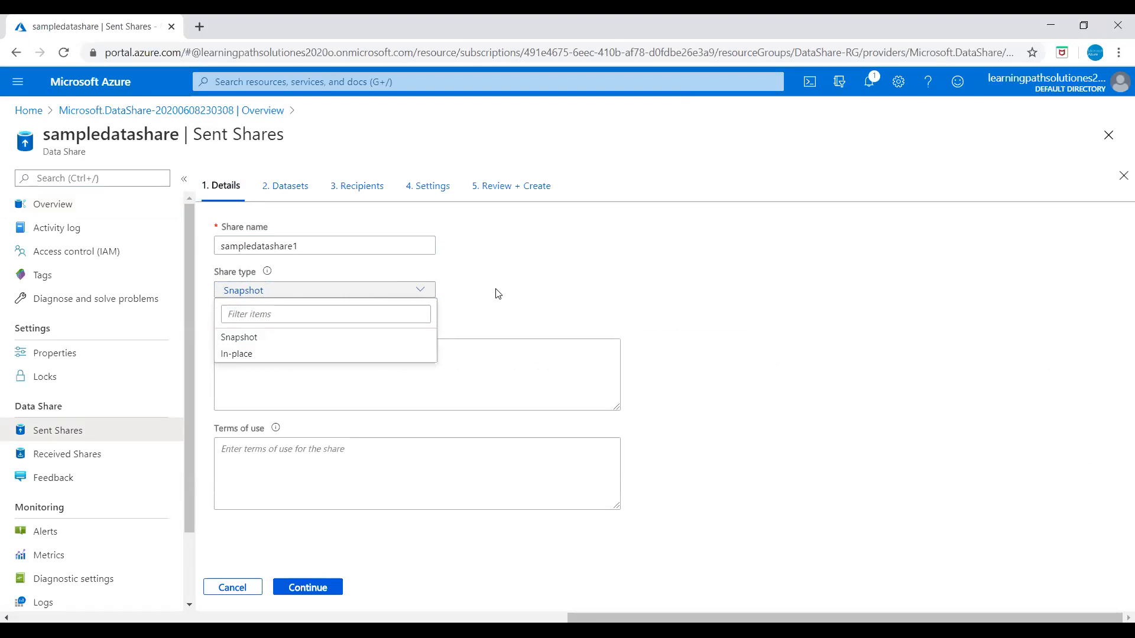
left_click(241, 341)
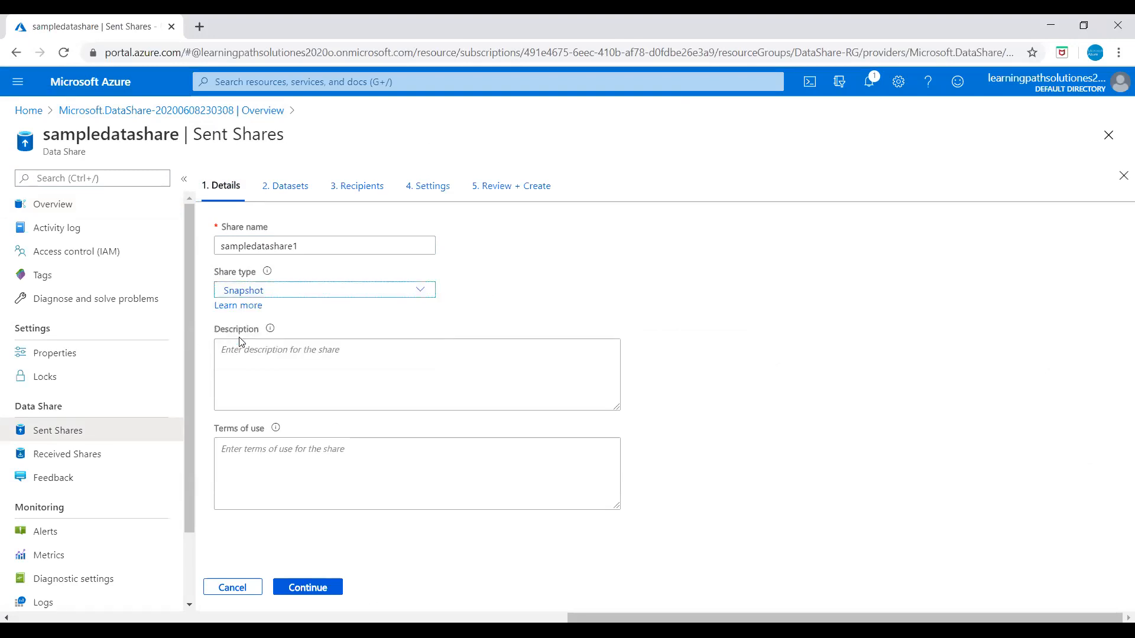
Add the description 'Daily sales data' and terms of use 'internal use only'.
left_click(290, 358)
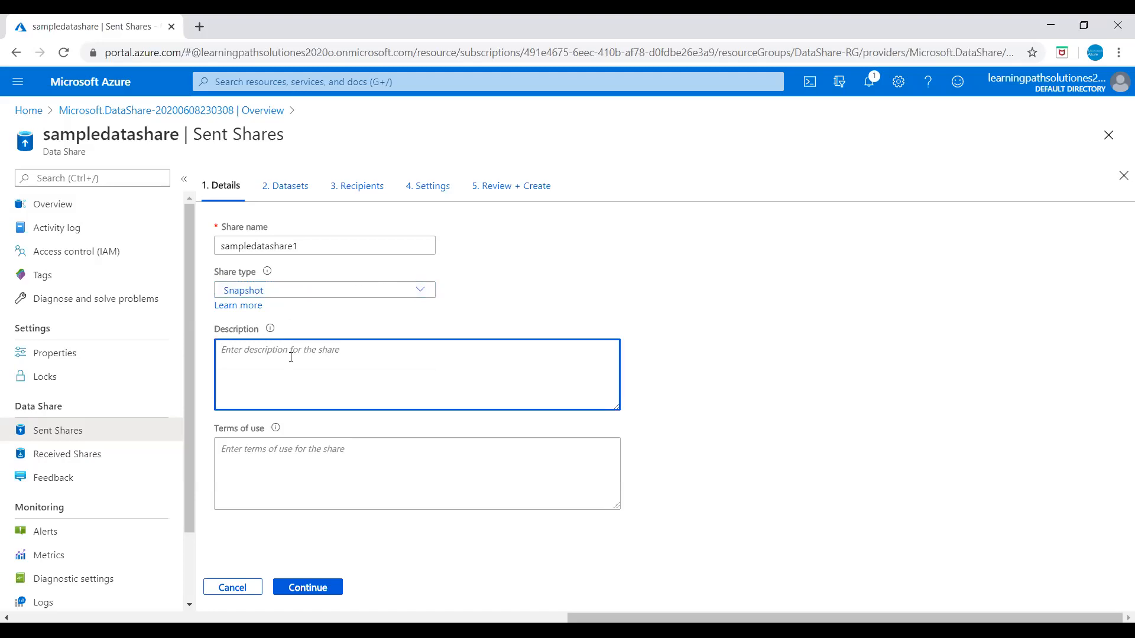
type("Daily sales data")
left_click(274, 452)
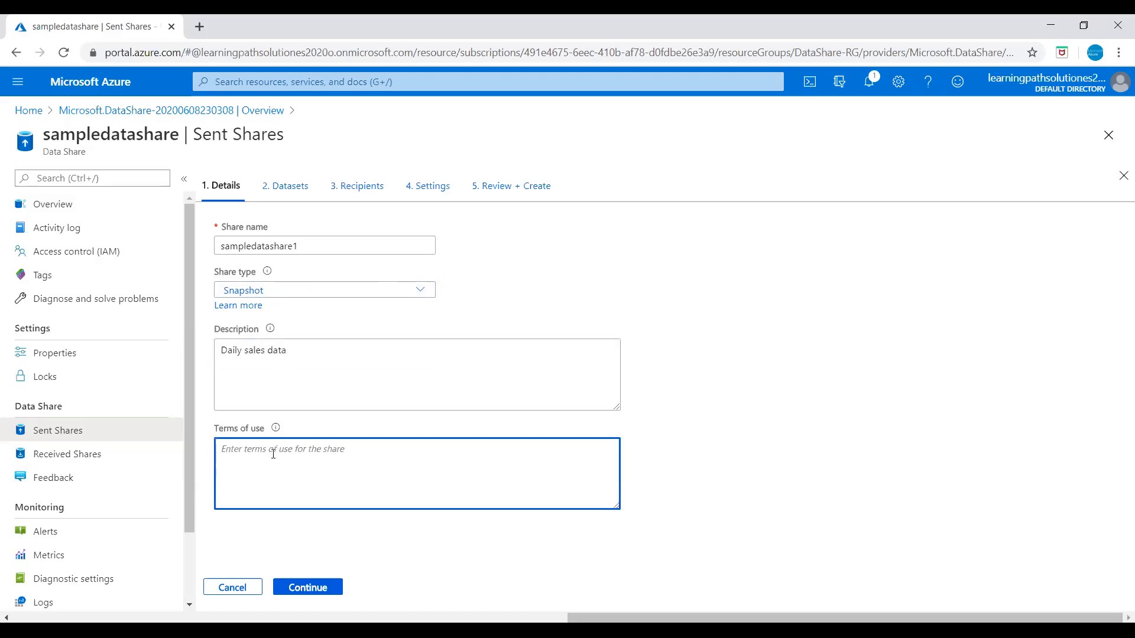
type("internal use only")
left_click(304, 588)
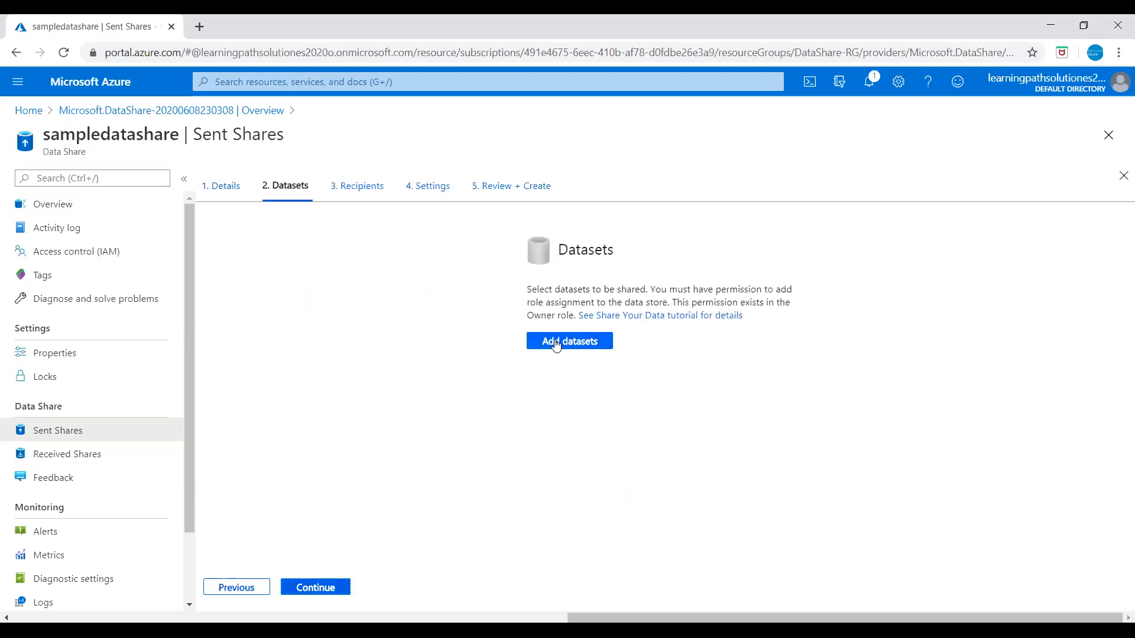
Choose an Azure Blob Storage dataset from Azure subscription 1, limited to resource group DataShare-RG.
left_click(556, 343)
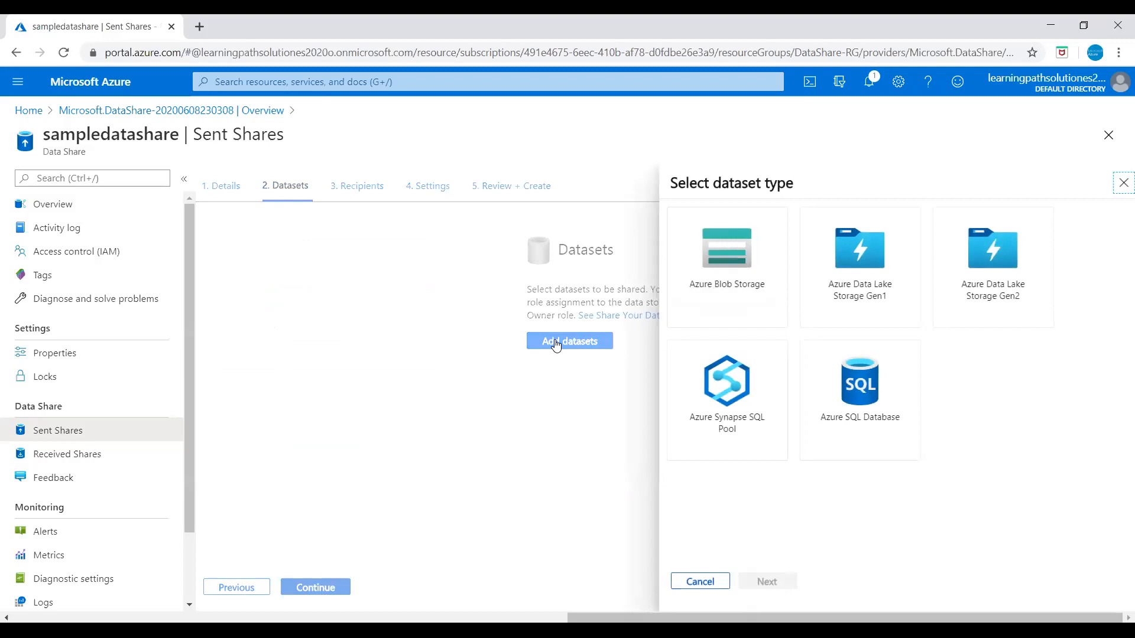
left_click(729, 271)
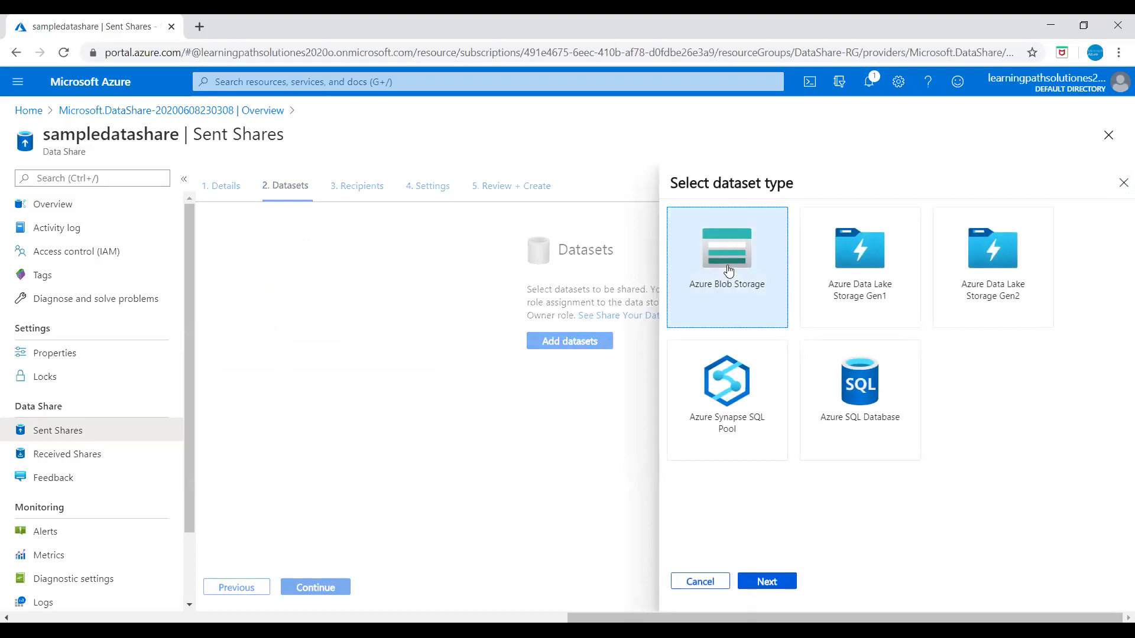
left_click(767, 582)
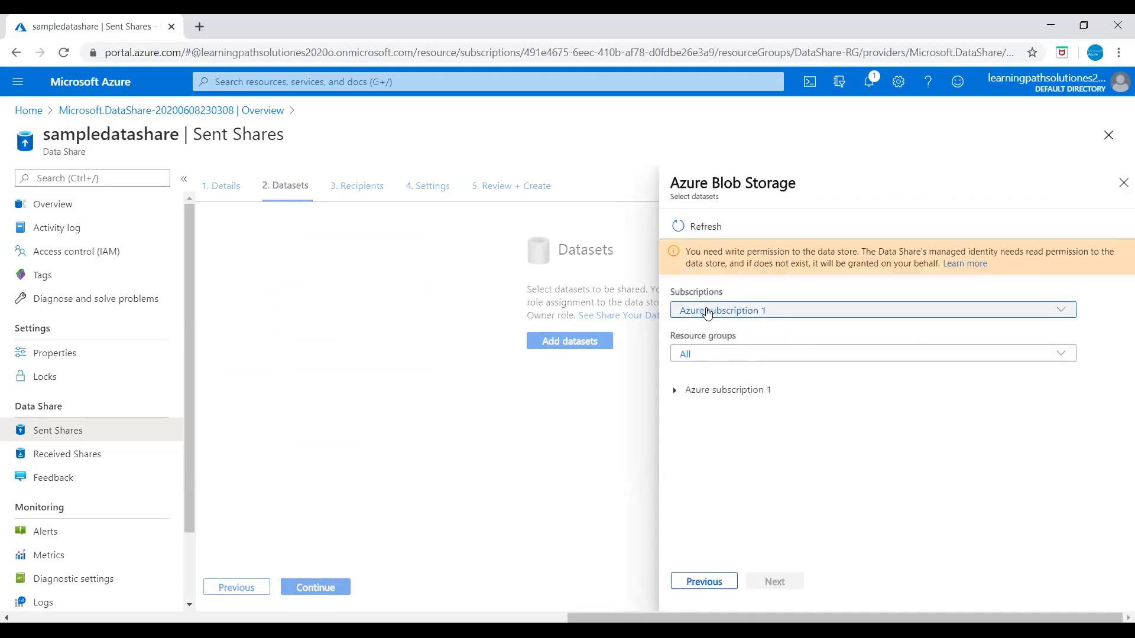
left_click(709, 313)
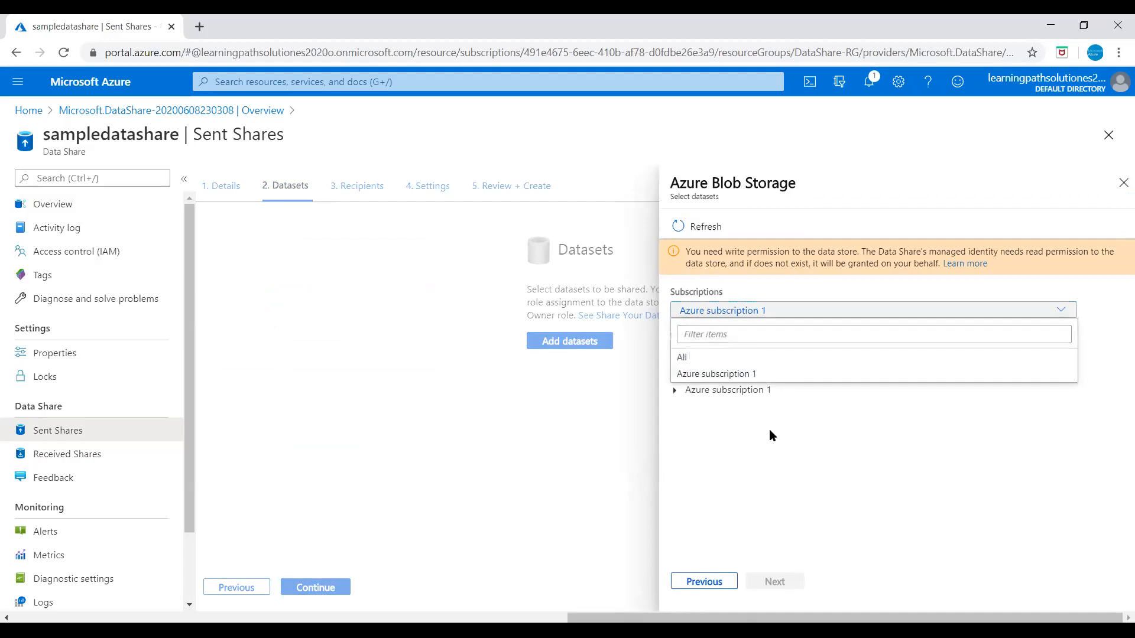
left_click(785, 453)
left_click(716, 355)
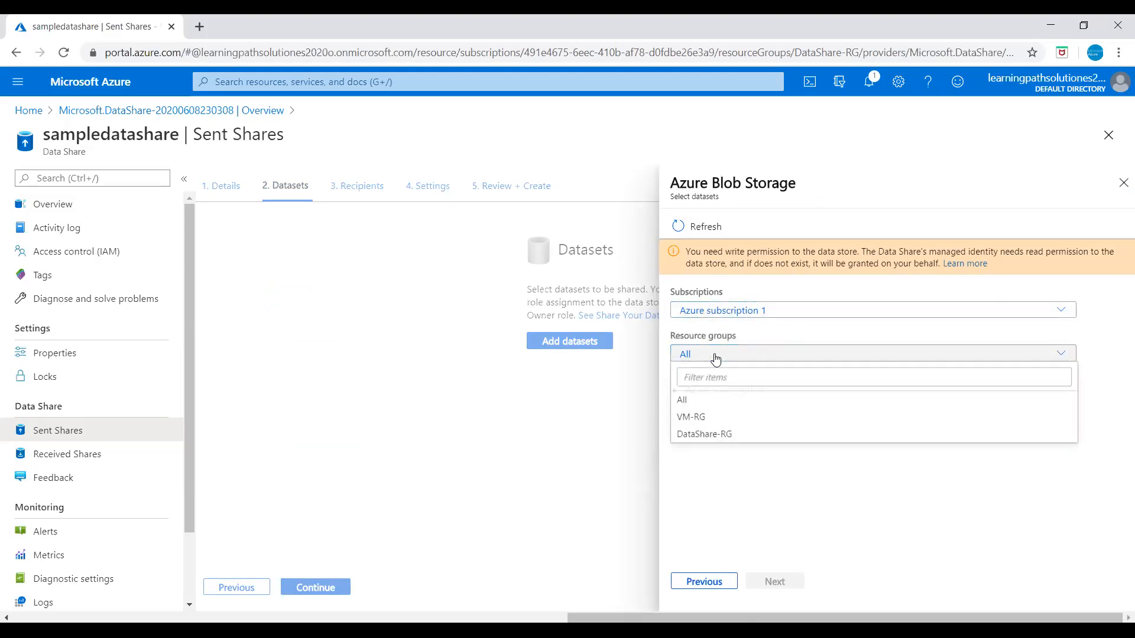
left_click(700, 435)
Select container1 under storageacctdatashare1 and add it to the share's datasets.
left_click(675, 392)
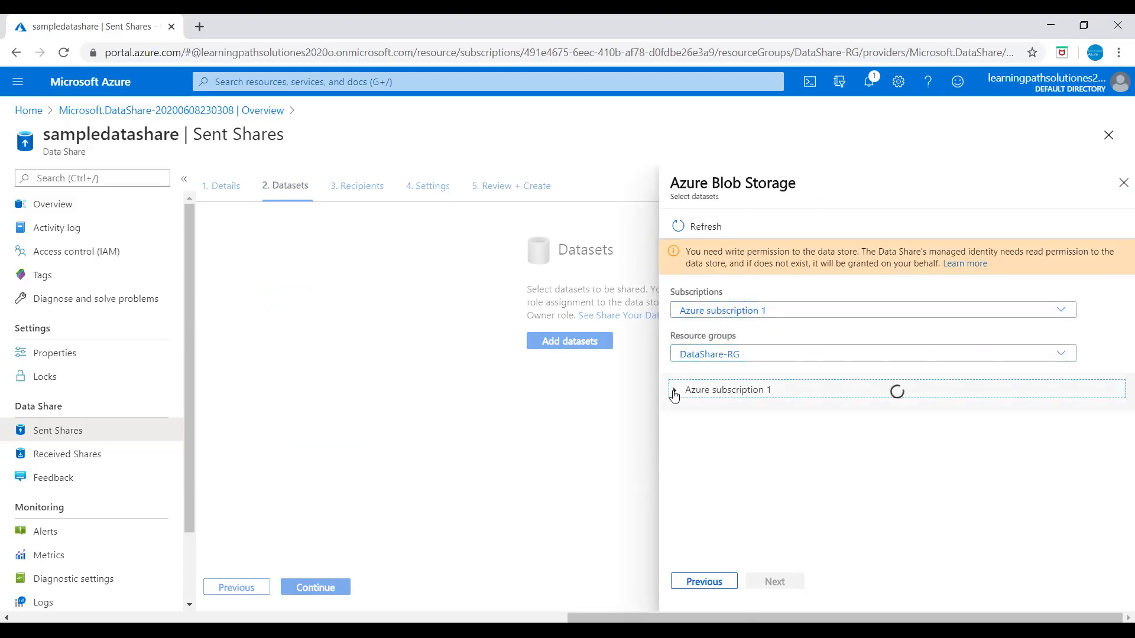
left_click(684, 412)
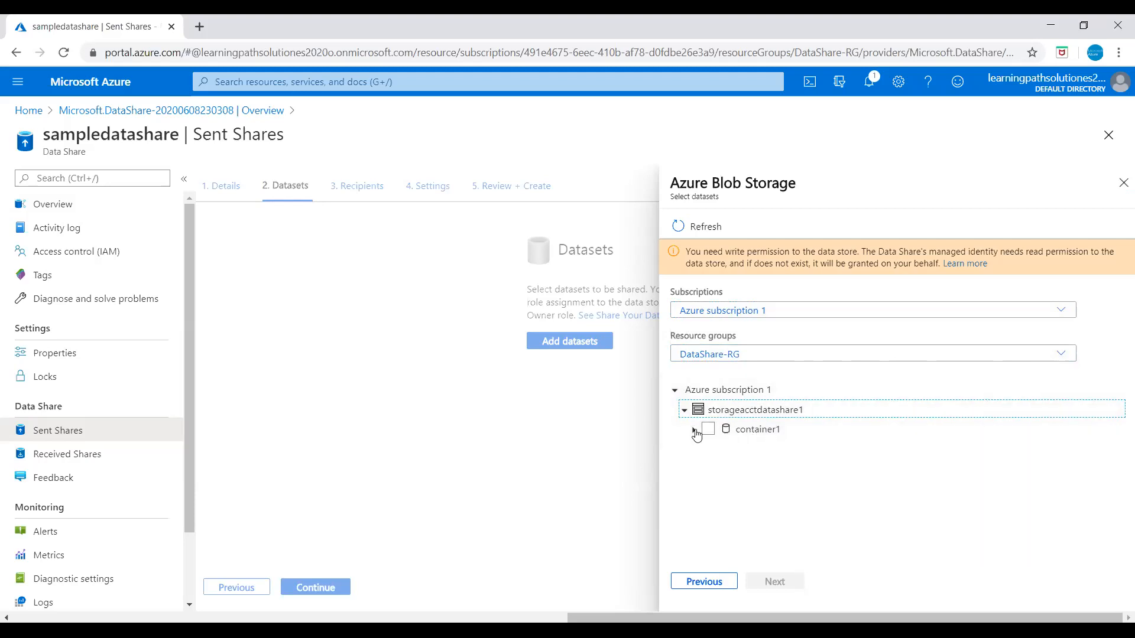
left_click(749, 435)
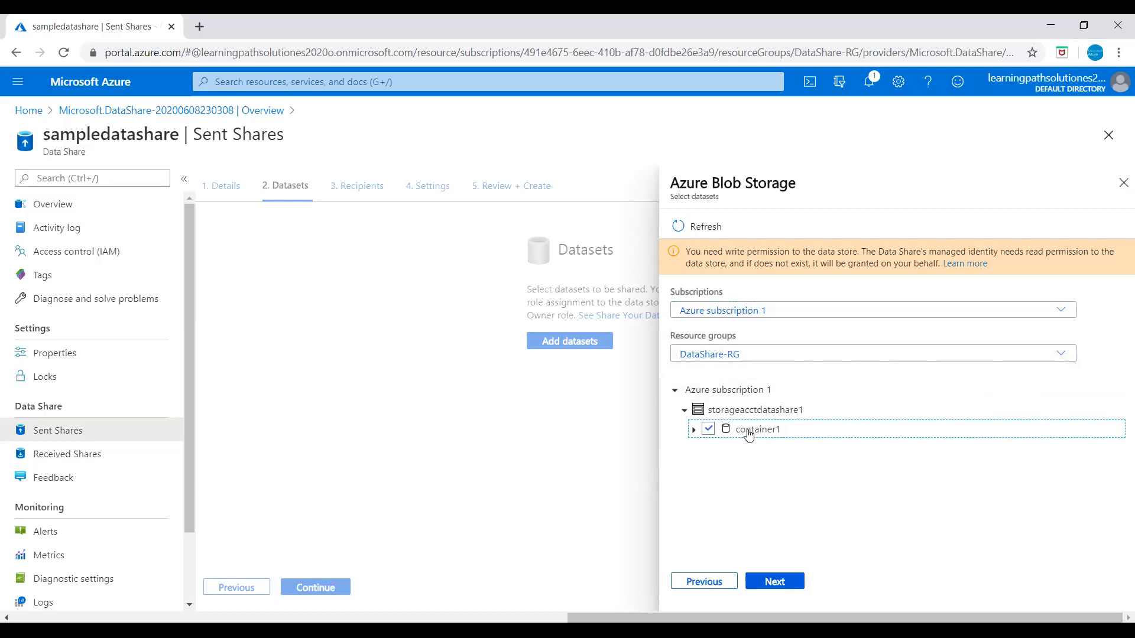
left_click(773, 582)
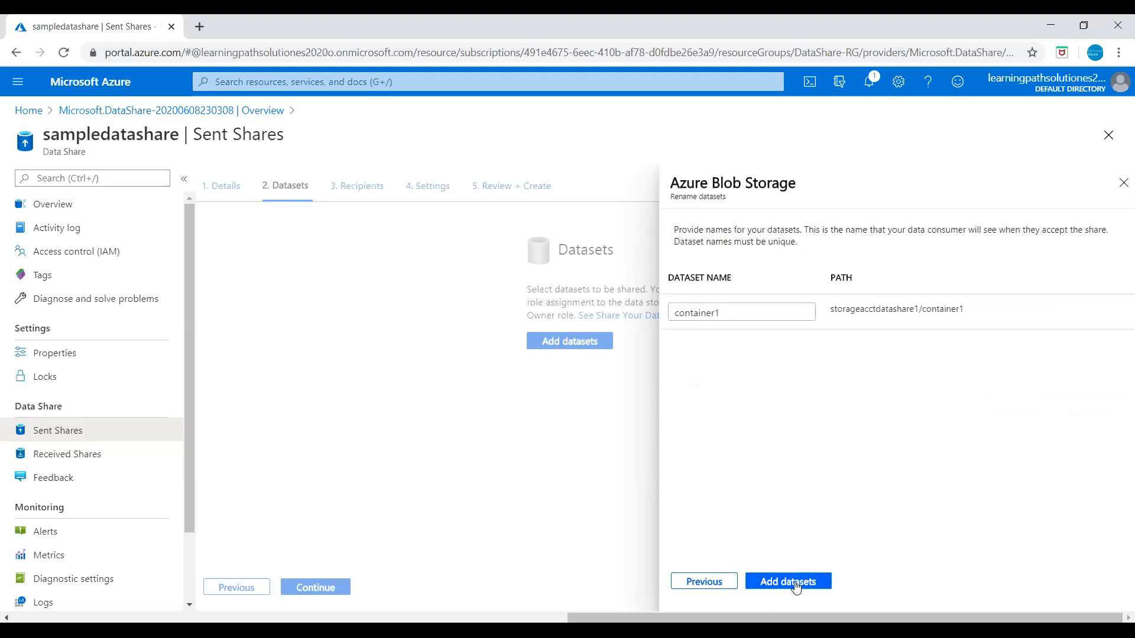
left_click(795, 582)
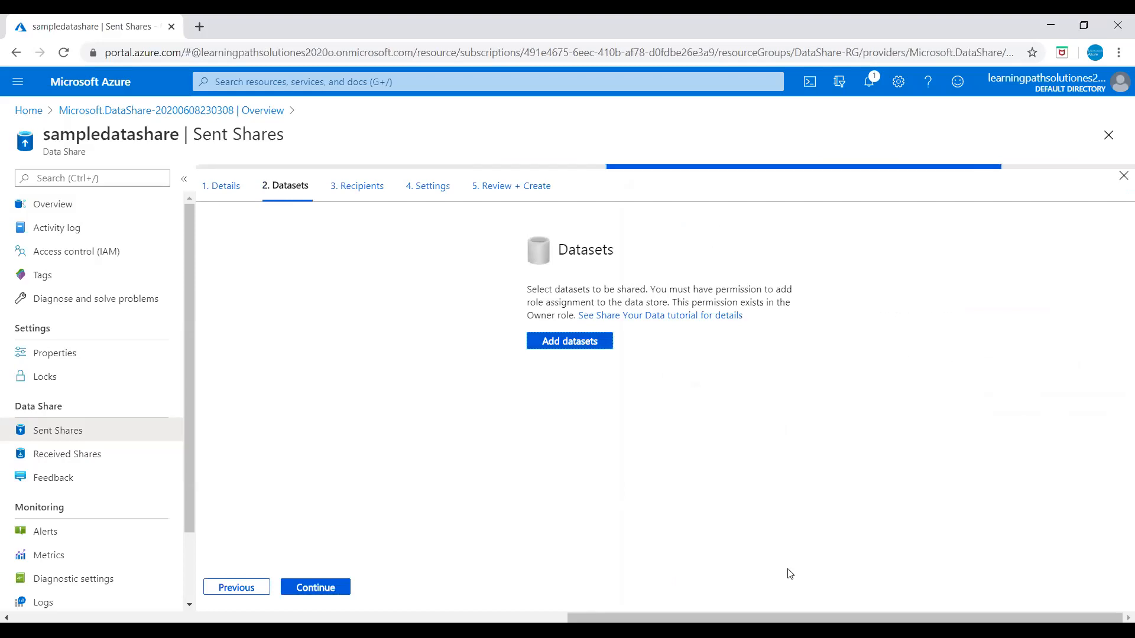
left_click(322, 589)
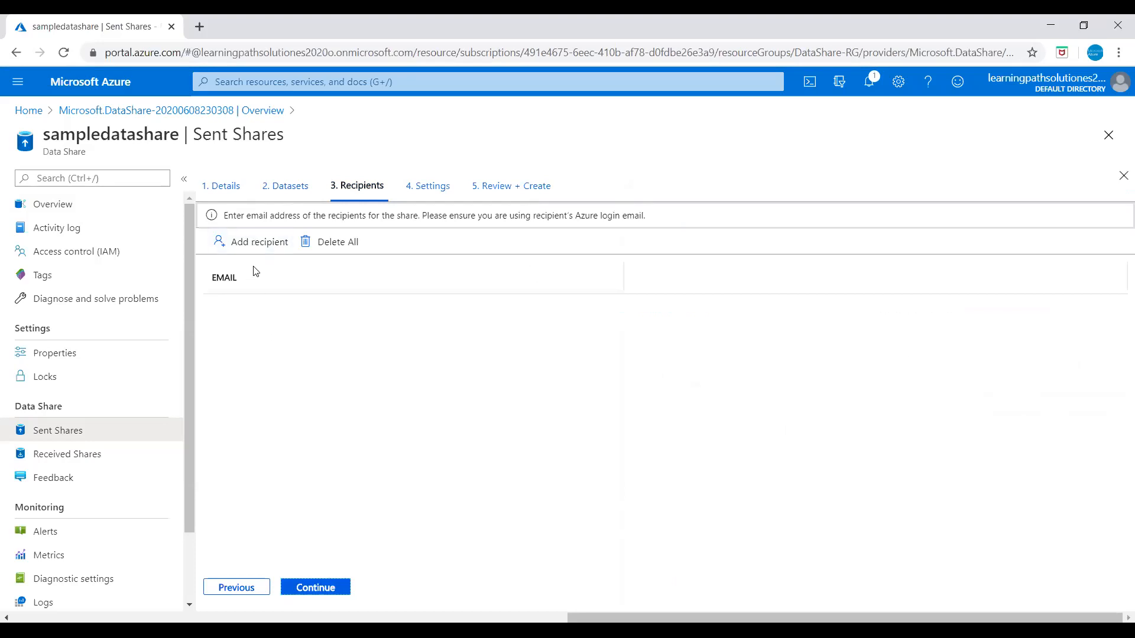
Add one recipient row and enter the recipient's e-mail address for the invitation.
left_click(251, 247)
left_click(272, 315)
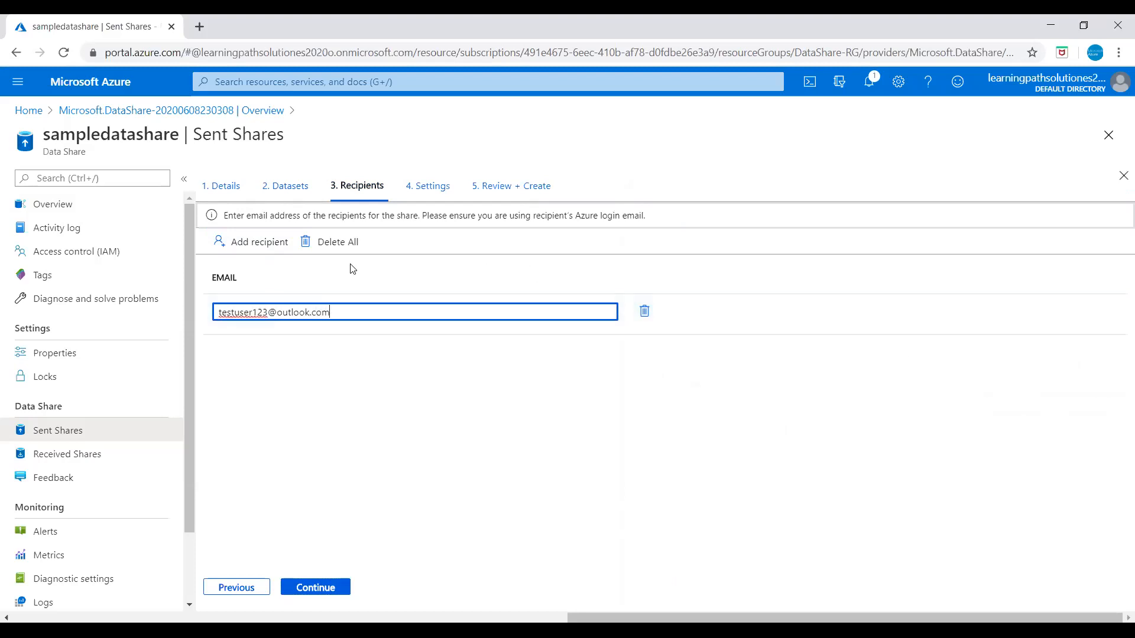
left_click(323, 588)
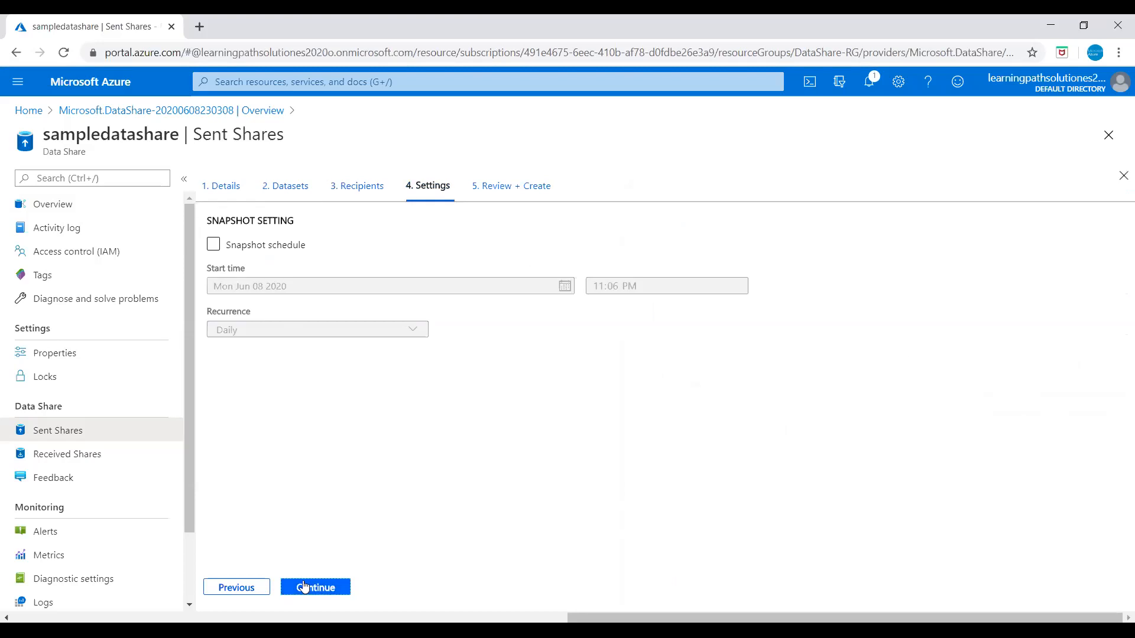
Enable a Daily snapshot schedule starting 6/8/2020 at 11:06 PM.
left_click(214, 245)
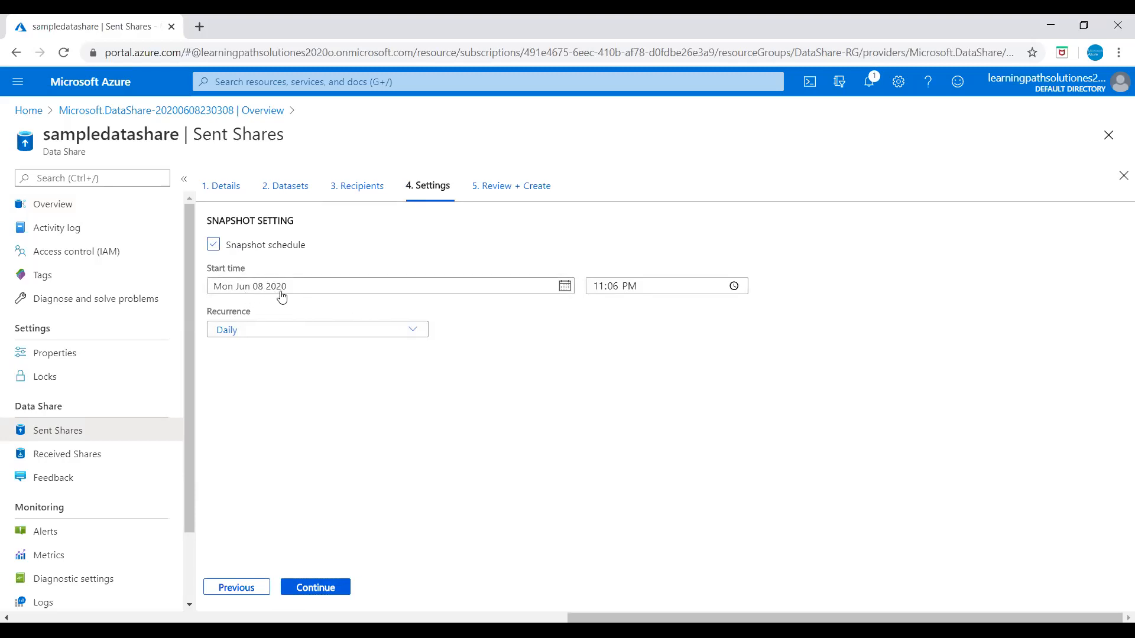
left_click(287, 329)
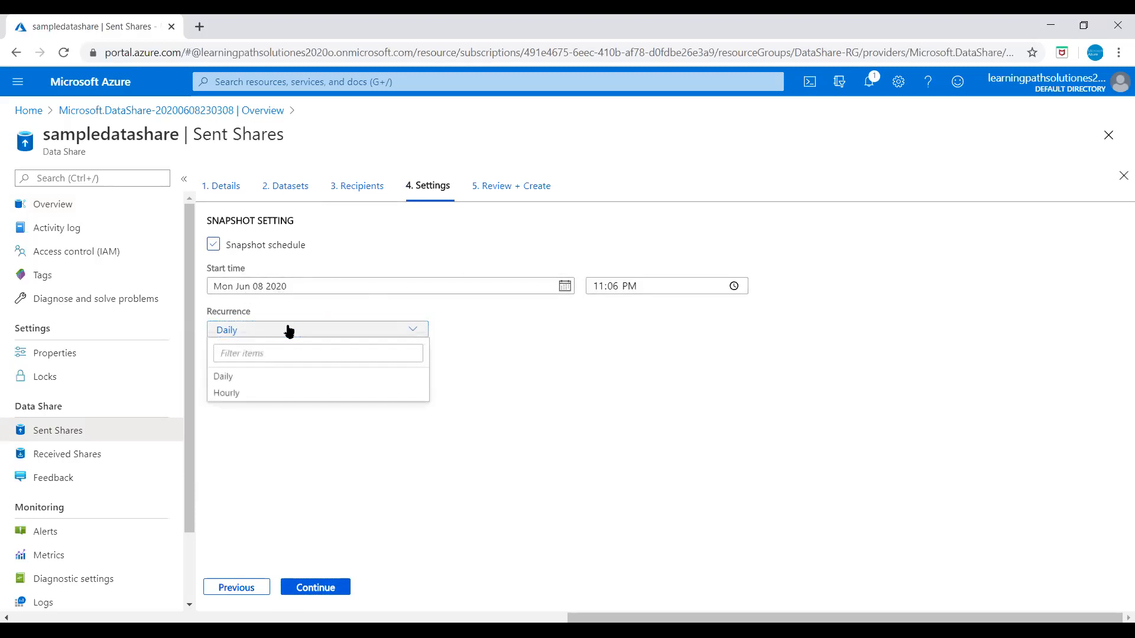
left_click(231, 382)
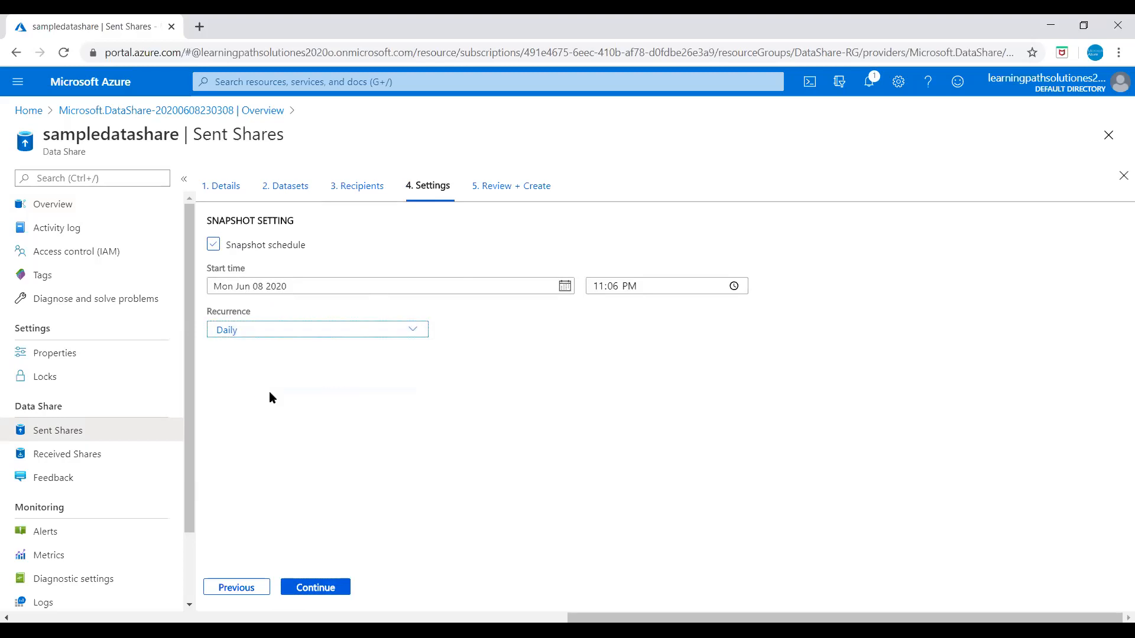
left_click(316, 588)
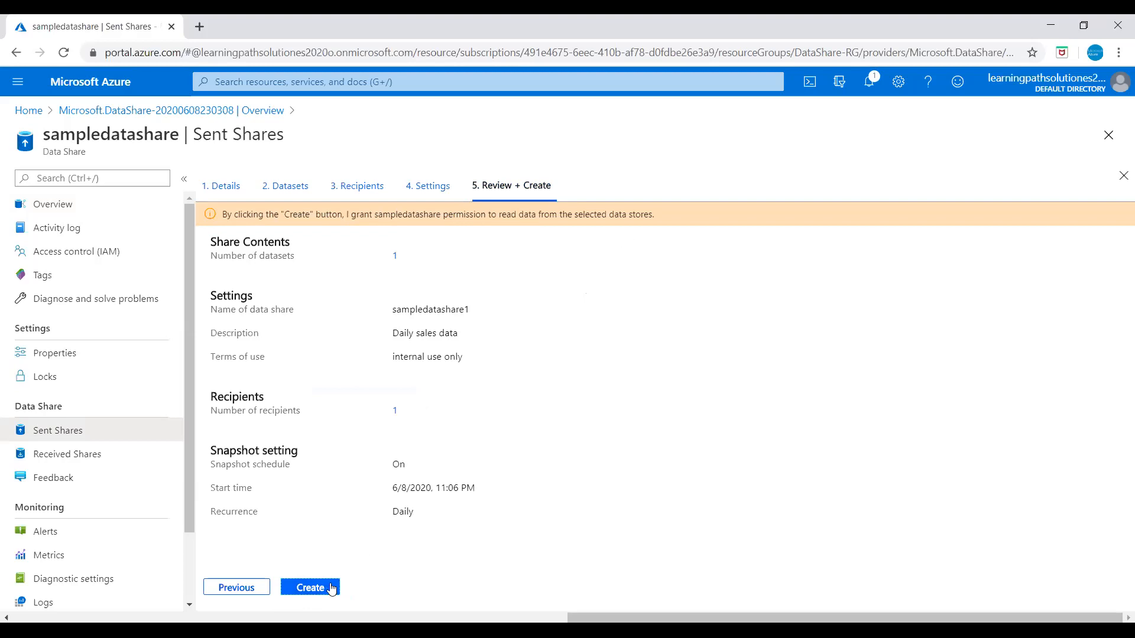
Create the share and open sampledatashare1 from the Sent Shares list.
left_click(310, 590)
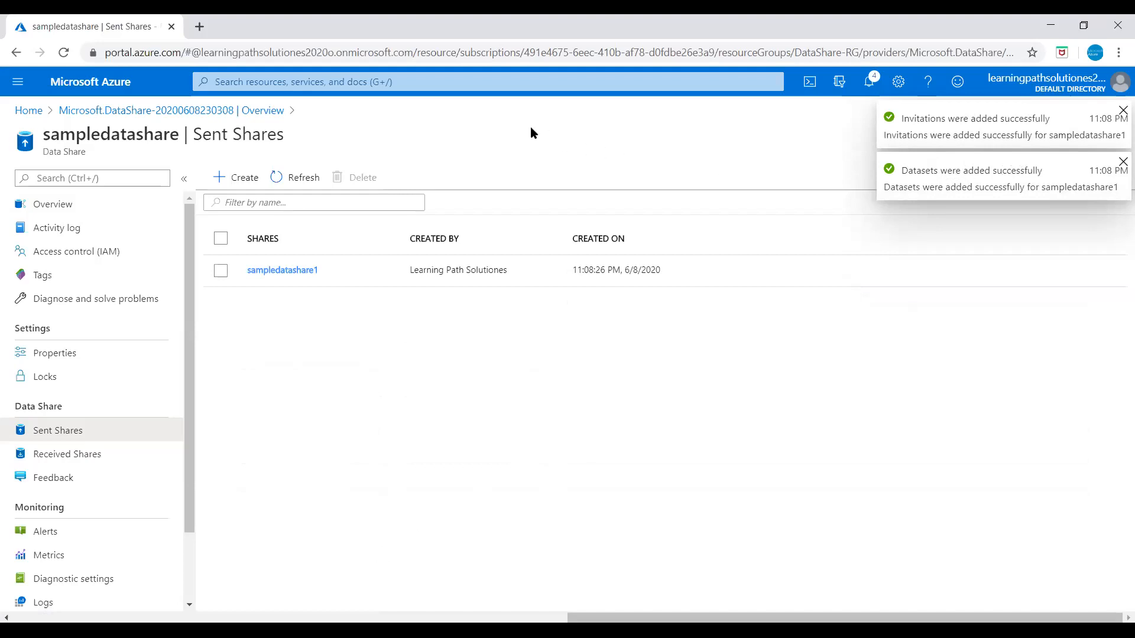
left_click(275, 279)
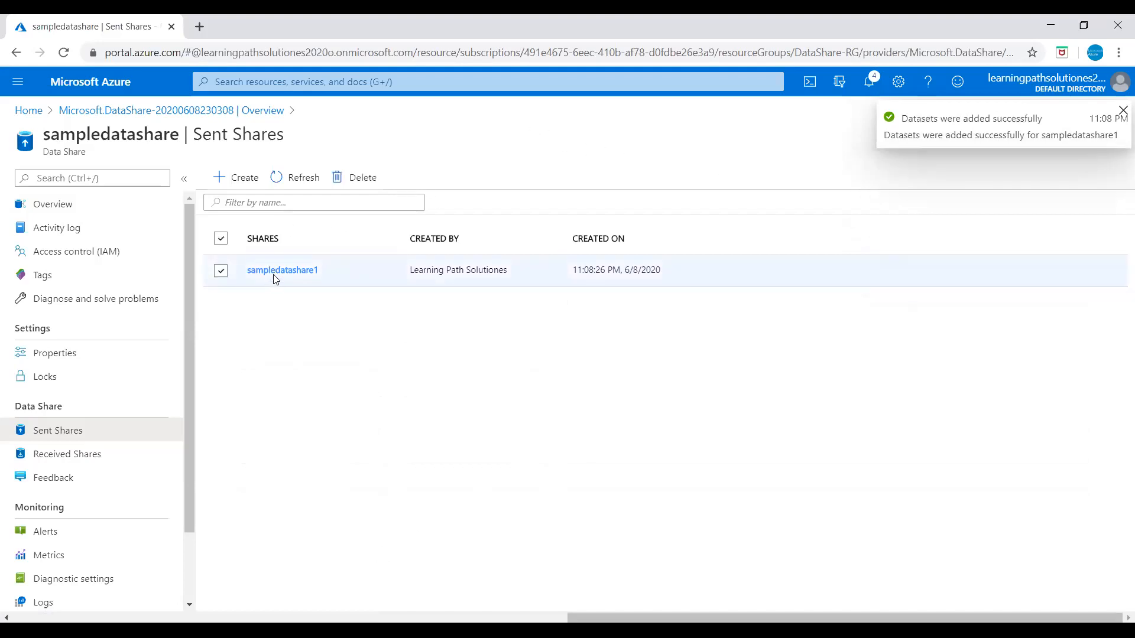
left_click(275, 273)
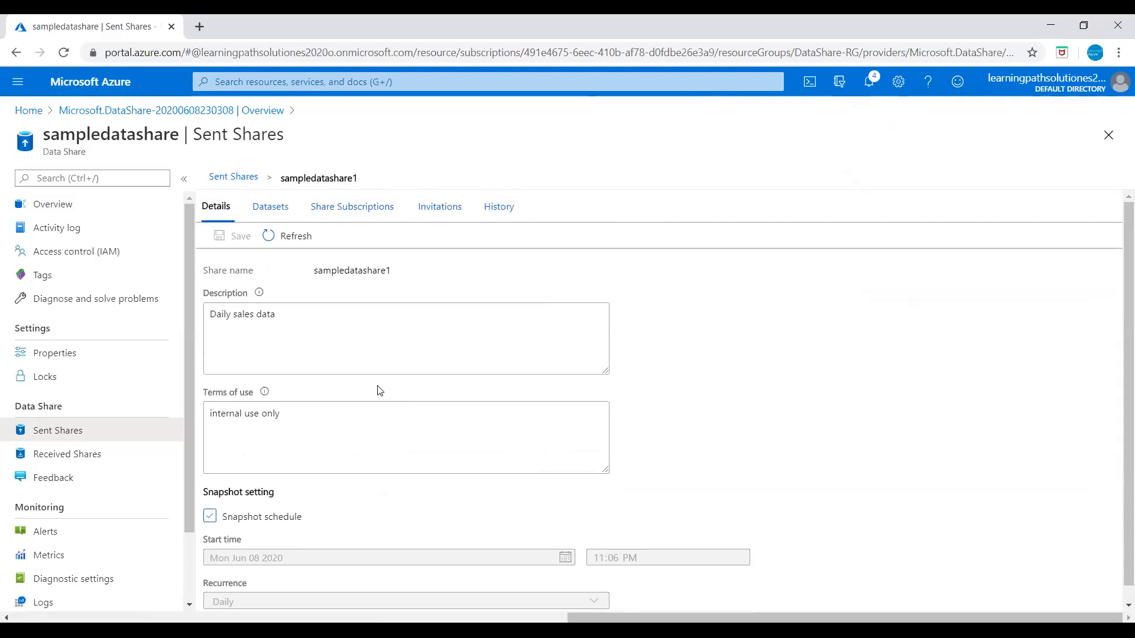
left_click(271, 208)
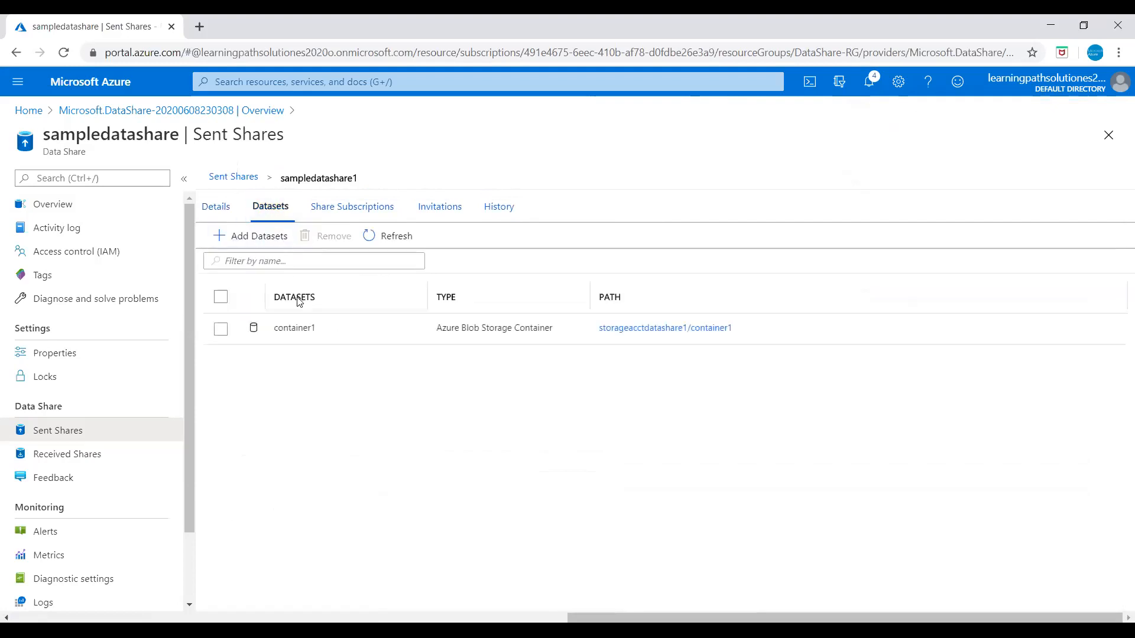
left_click(264, 237)
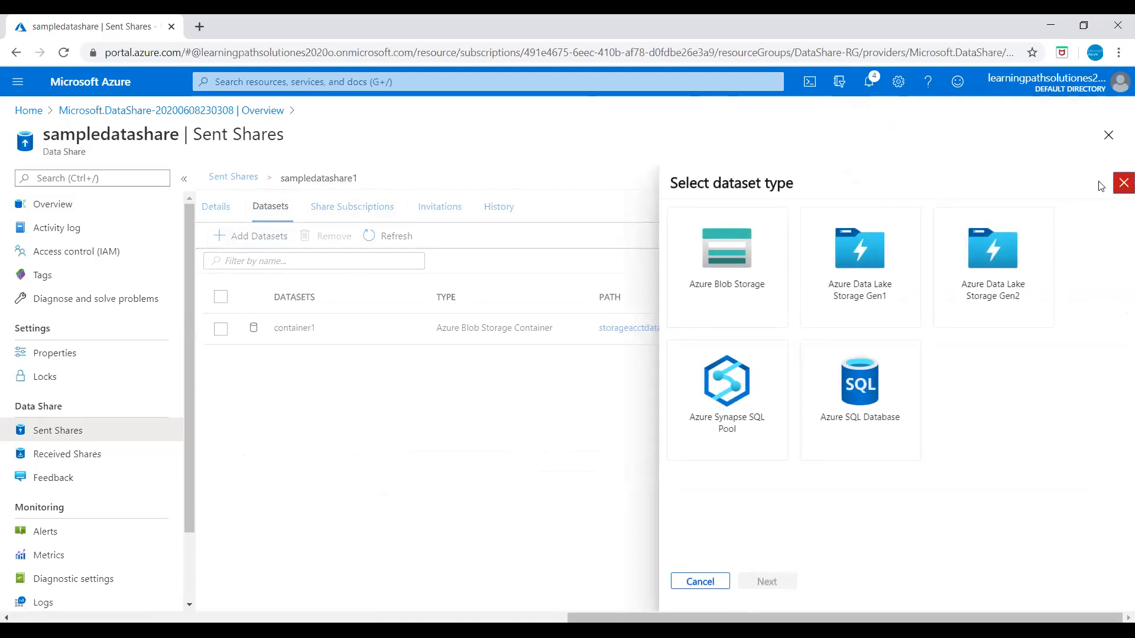
left_click(1124, 183)
left_click(370, 208)
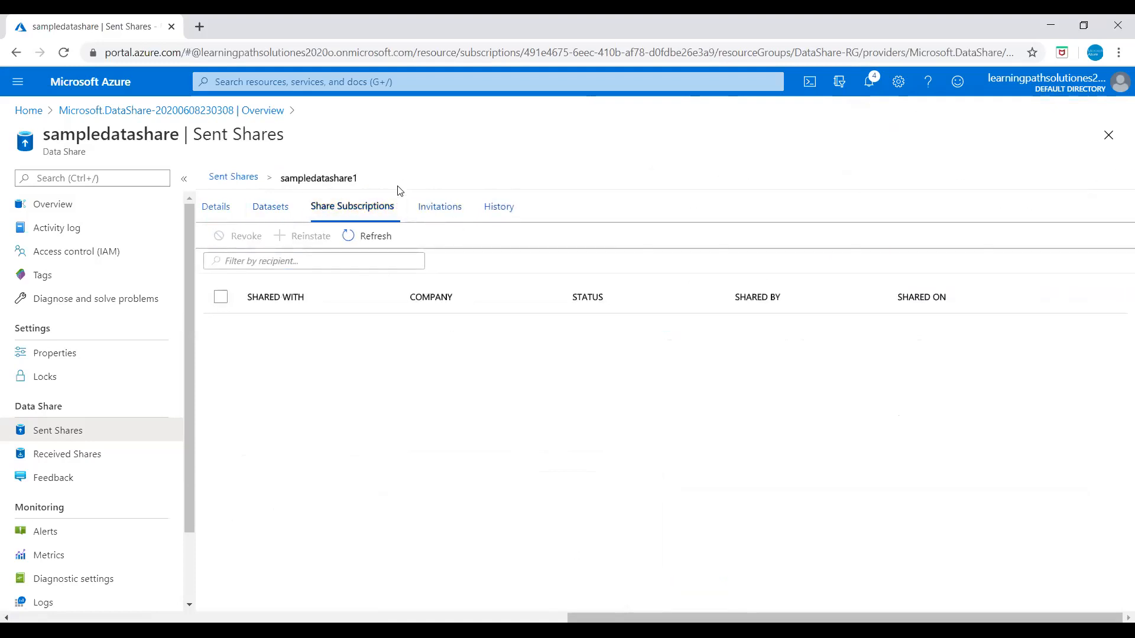
left_click(427, 206)
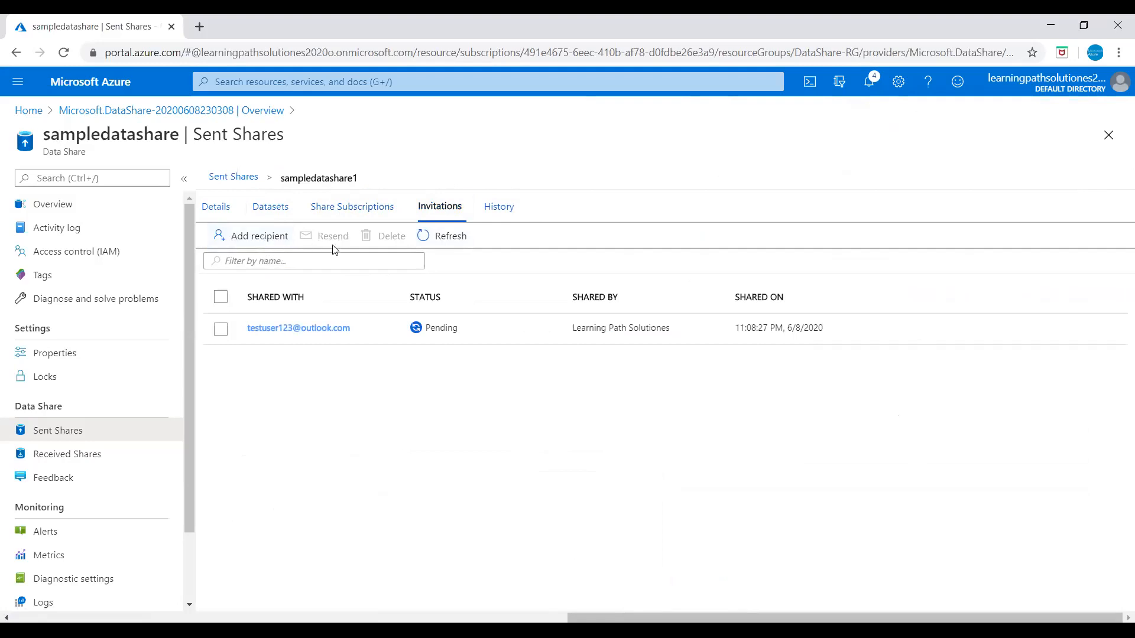
left_click(502, 214)
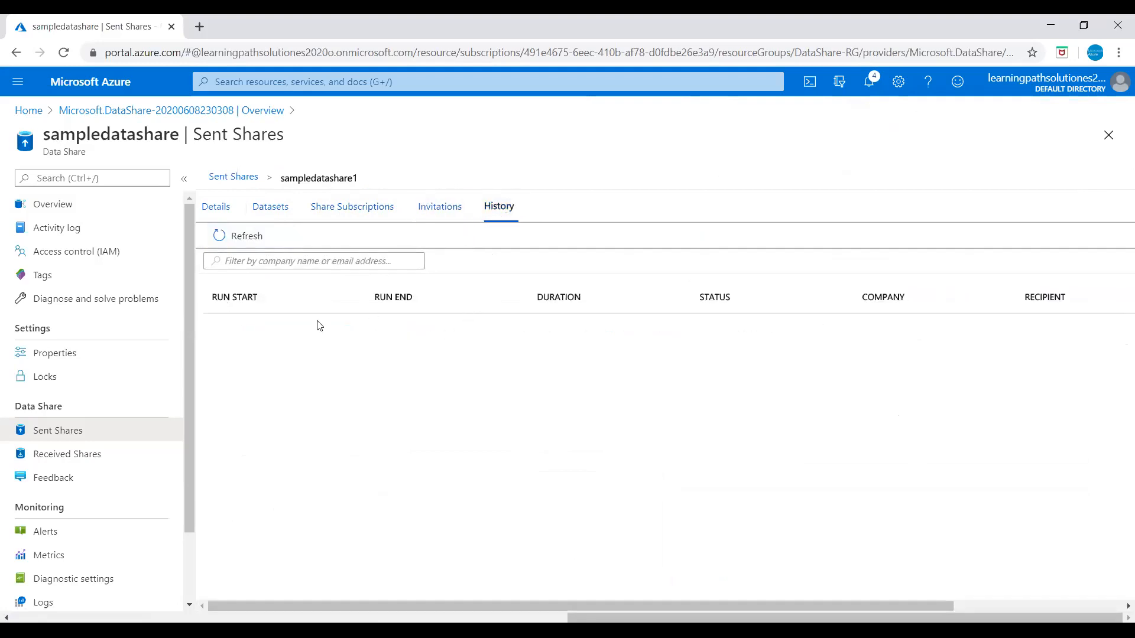